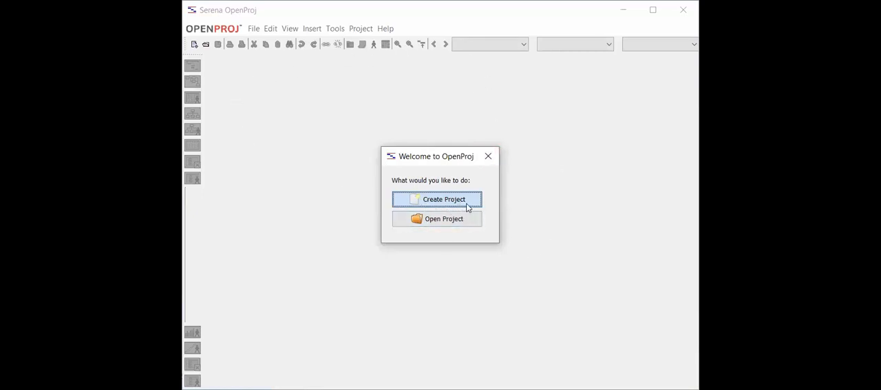
Start a new project instead of using the welcome dialog, name it FirstProject and enter the manager's name
left_click(489, 156)
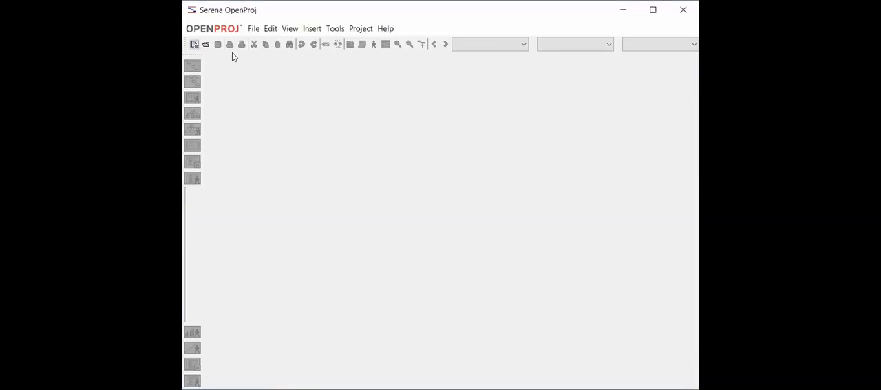
left_click(196, 46)
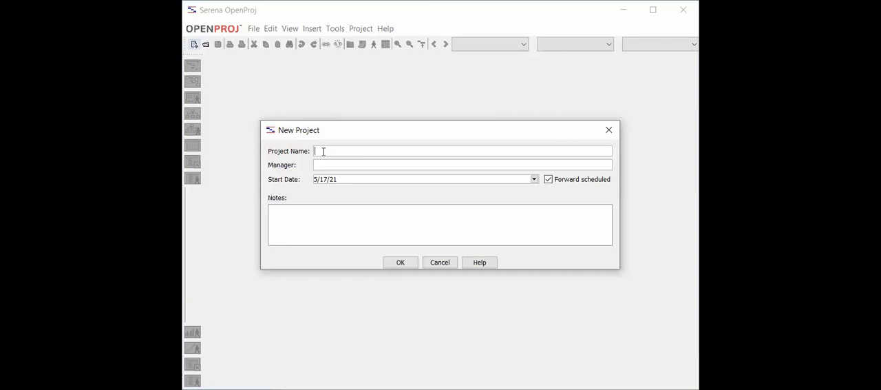
type("FirstProject")
left_click(329, 165)
type(".")
type("James")
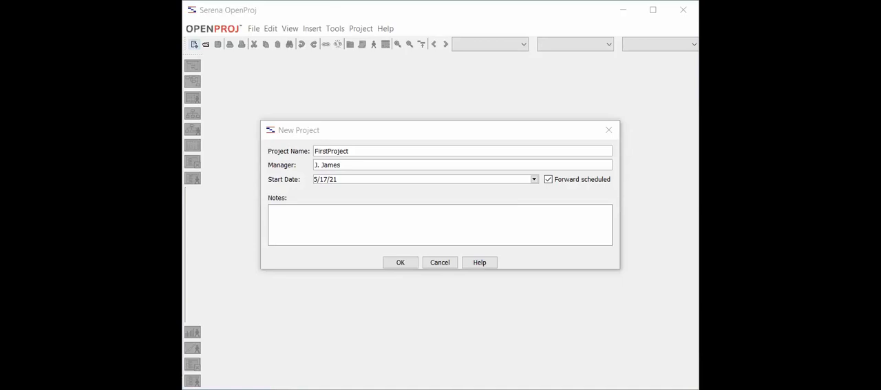
left_click(555, 99)
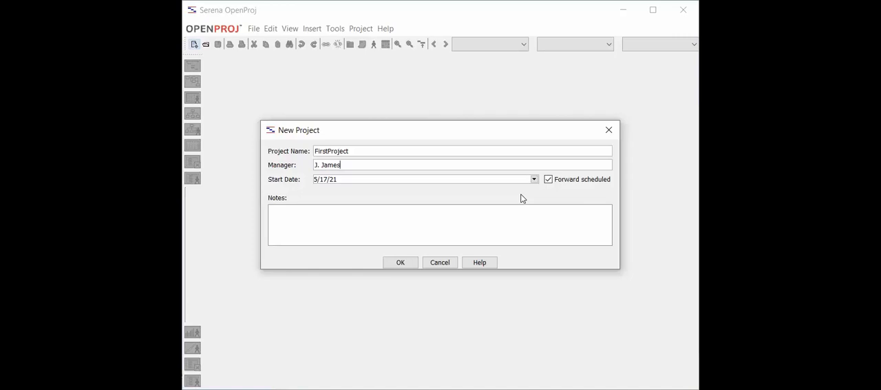
Add the note "this is the first project" and create the project
left_click(342, 215)
type("this is the first project")
left_click(402, 262)
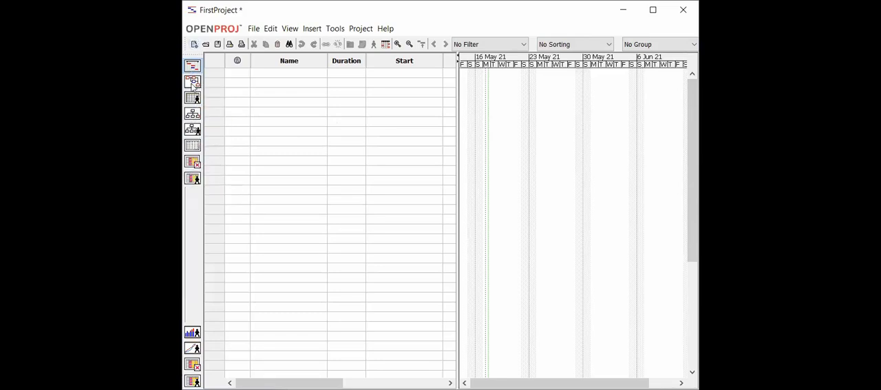
Look through the project's resource, breakdown structure, report, usage and network views, and return to the Gantt view
left_click(193, 97)
left_click(193, 102)
left_click(193, 116)
left_click(196, 132)
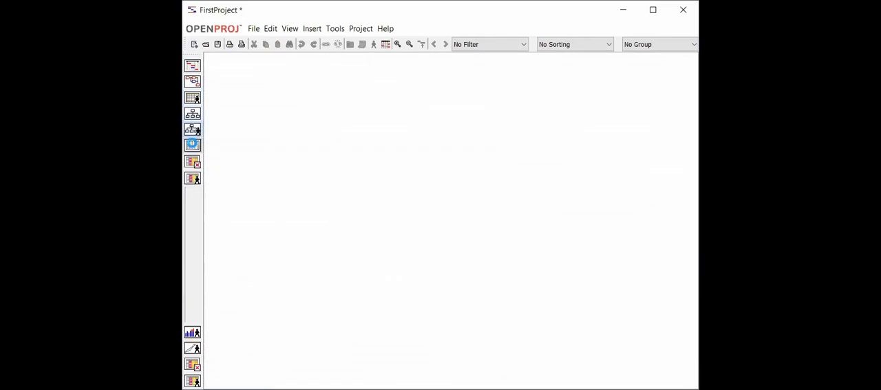
left_click(193, 145)
left_click(192, 161)
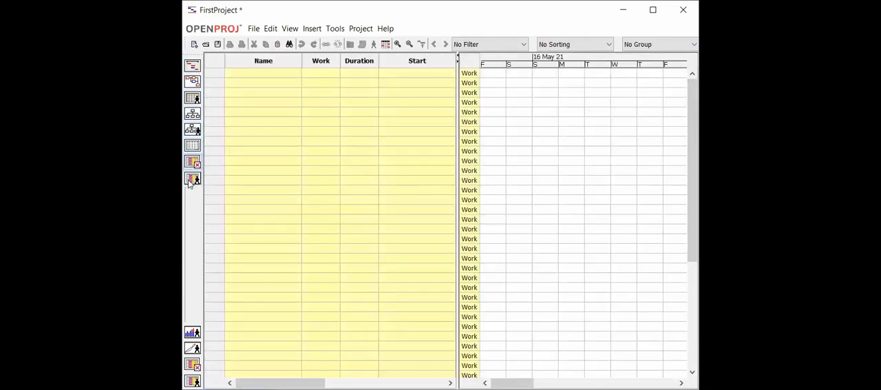
left_click(193, 179)
left_click(192, 82)
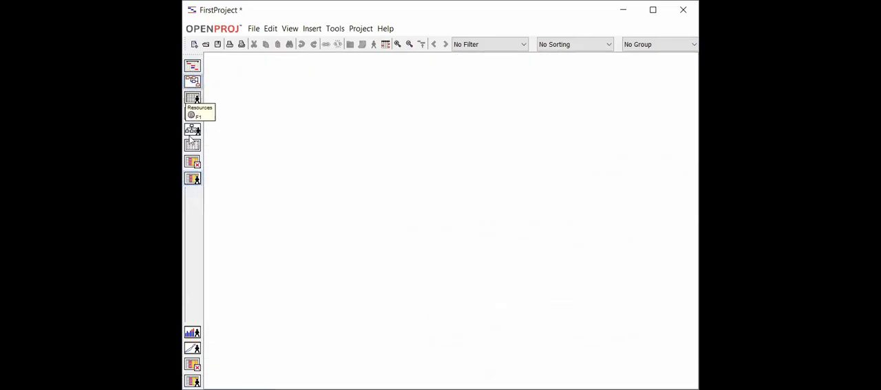
left_click(191, 69)
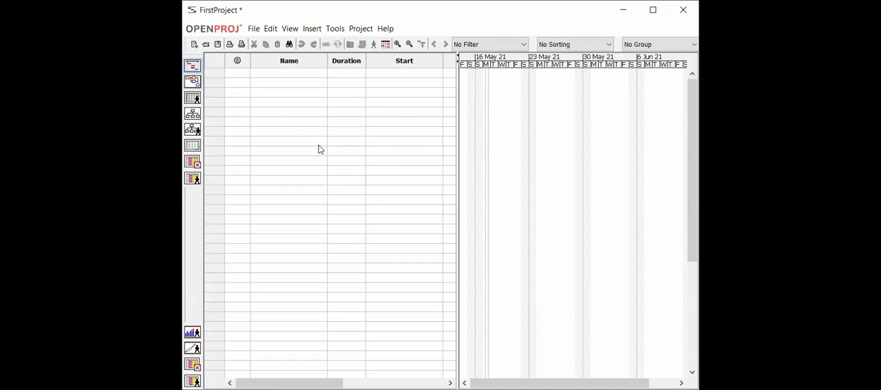
Add a first task named Task1 and widen the task table to show the Finish and Predecessors columns
left_click(286, 73)
type("Task1")
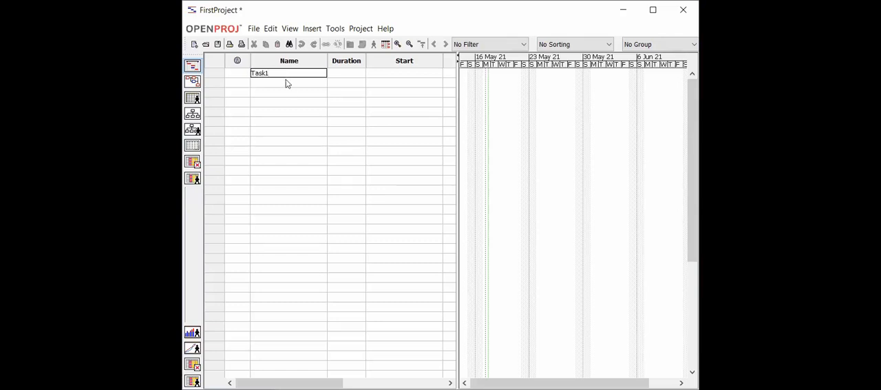
key("Return")
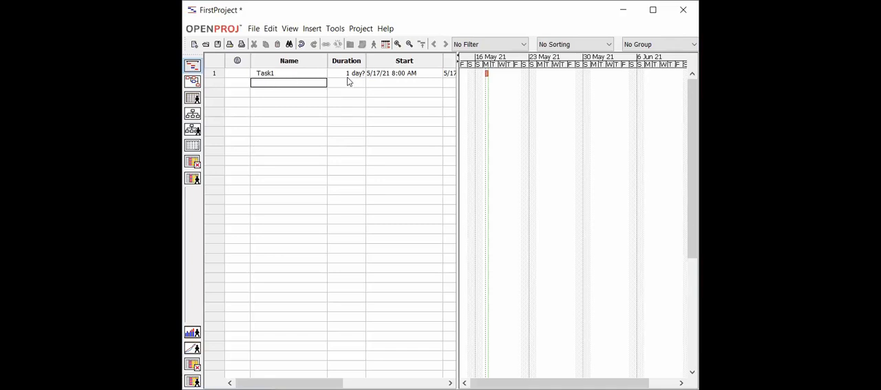
double_click(288, 73)
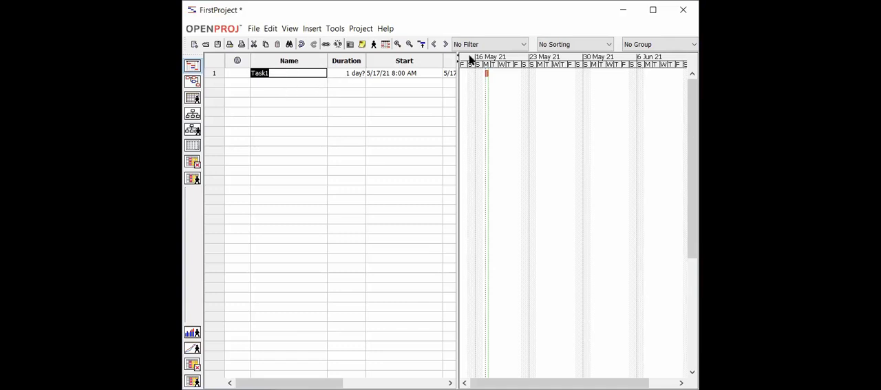
left_click_drag(454, 62, 608, 86)
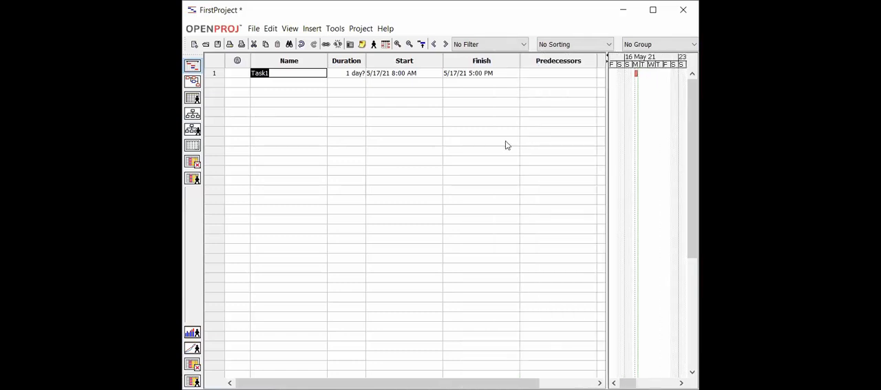
Set Task1's duration to 14 days
left_click(340, 73)
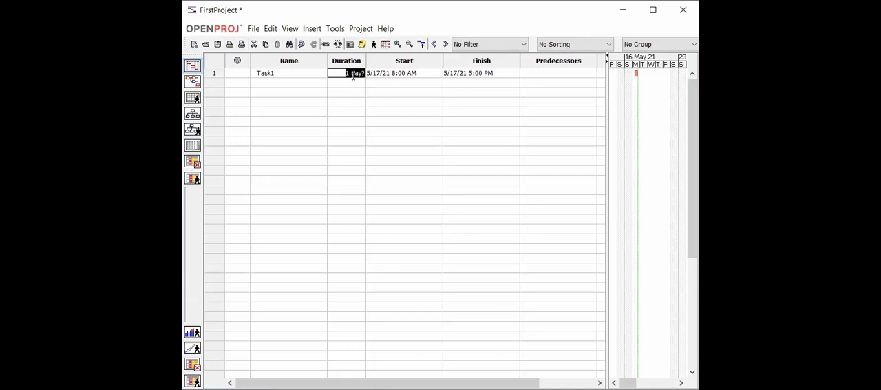
key("BackSpace")
type("14d")
left_click(358, 82)
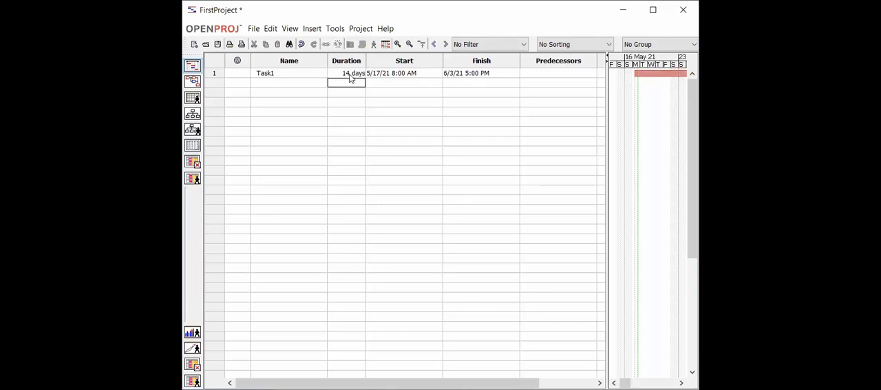
Change Task1's duration to 14 weeks using the week unit abbreviation
double_click(352, 73)
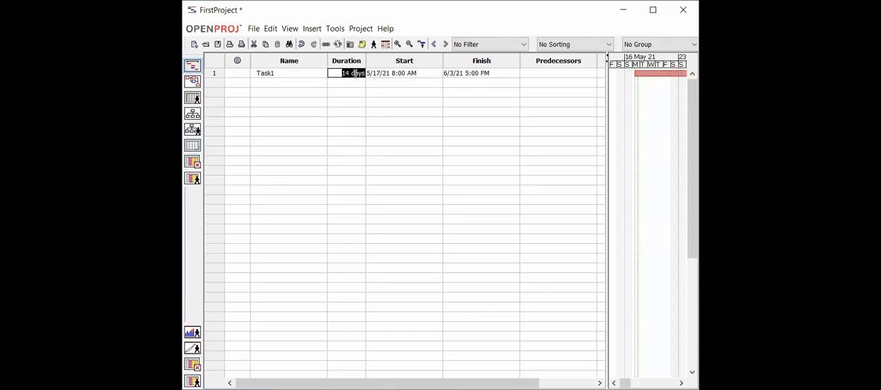
left_click(362, 74)
key("BackSpace")
key("BackSpace")
key("BackSpace")
key("BackSpace")
key("BackSpace")
type("w")
left_click(356, 83)
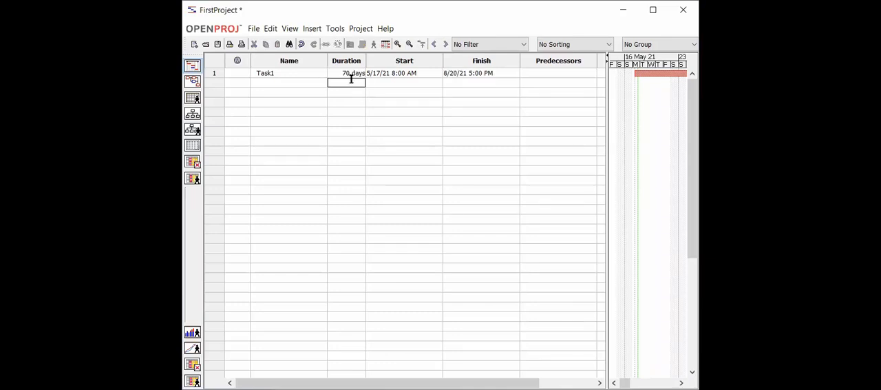
Change Task1's duration to 14 hours using the hour unit abbreviation
double_click(356, 73)
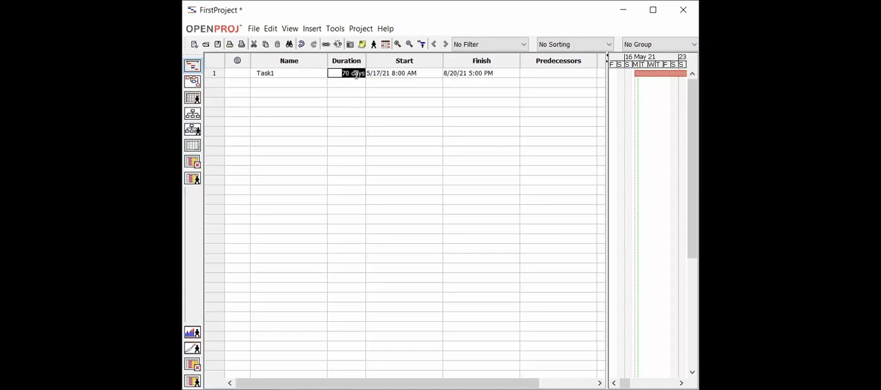
left_click_drag(366, 74, 342, 73)
type("14h")
left_click(358, 84)
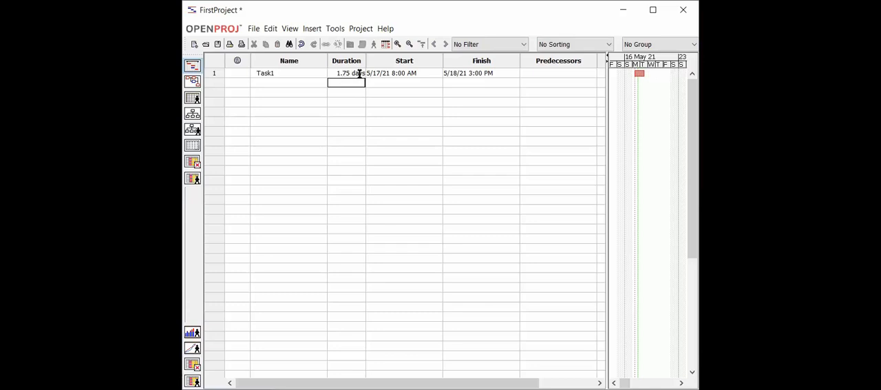
Set Task1's duration back to 14 days
double_click(358, 74)
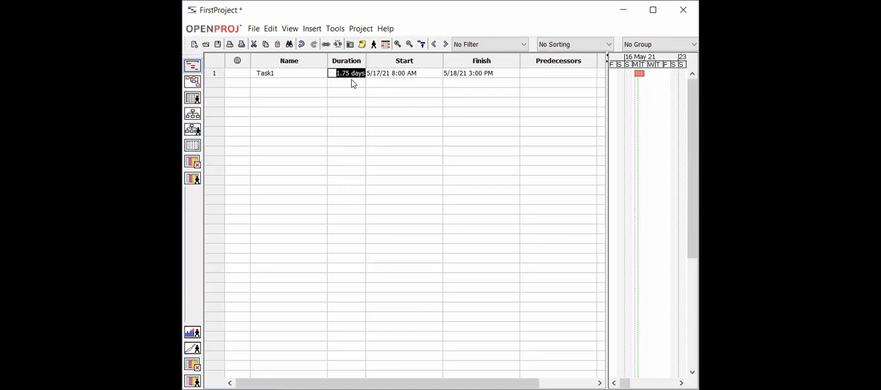
left_click(352, 83)
double_click(351, 76)
left_click(351, 76)
key("BackSpace")
key("BackSpace")
key("BackSpace")
type("4")
left_click(351, 83)
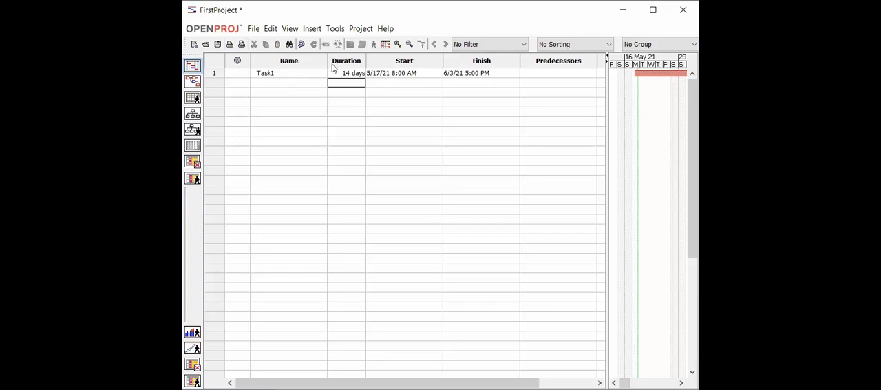
double_click(409, 73)
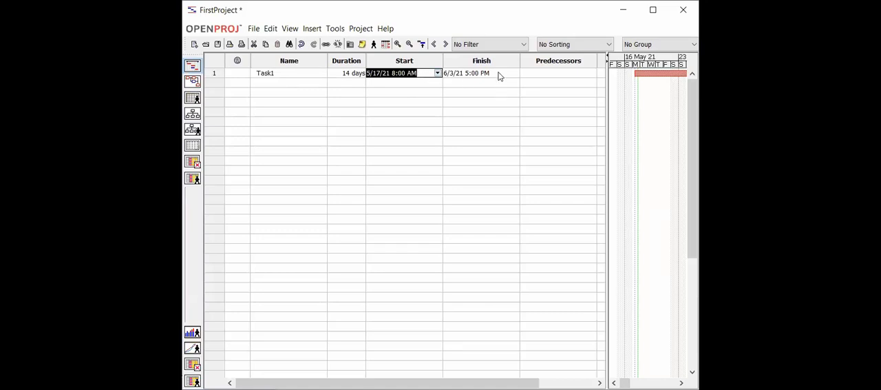
double_click(499, 73)
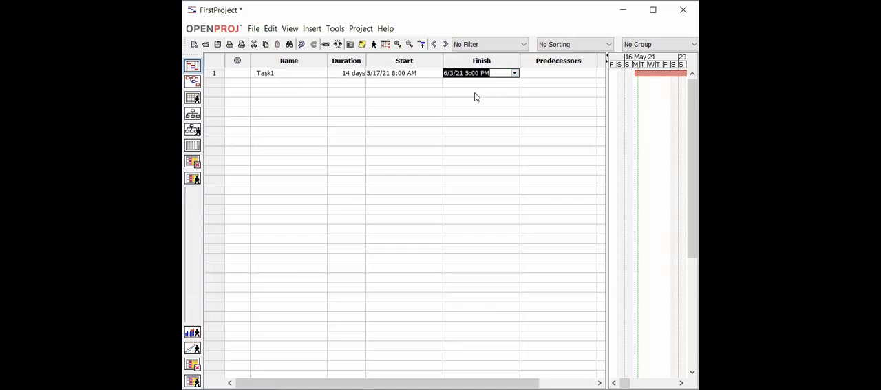
Add a second task named Task2 with a duration of 7 days
left_click(295, 82)
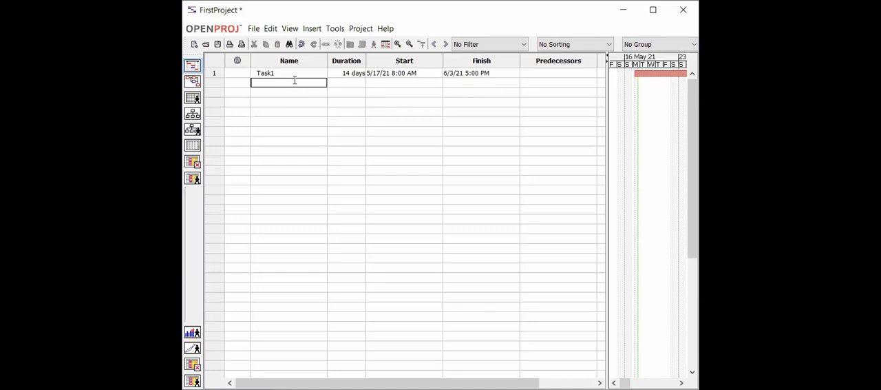
type("Task2")
left_click(350, 82)
type("7d")
key("Return")
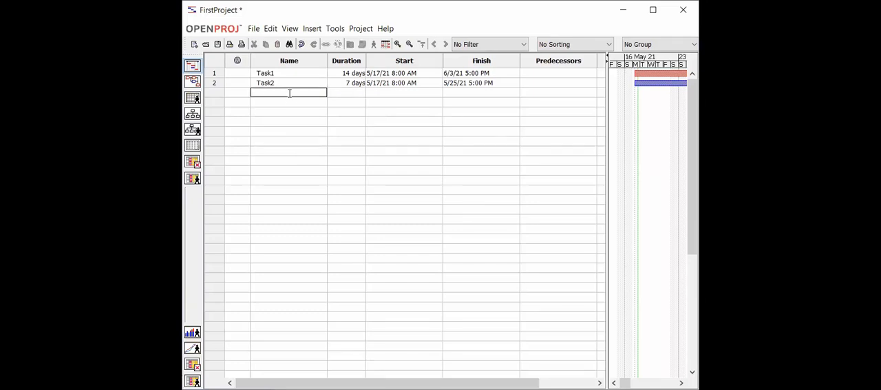
Add a third task named Task3 with a duration of 7 days
type("Task3")
left_click(356, 96)
type("7d")
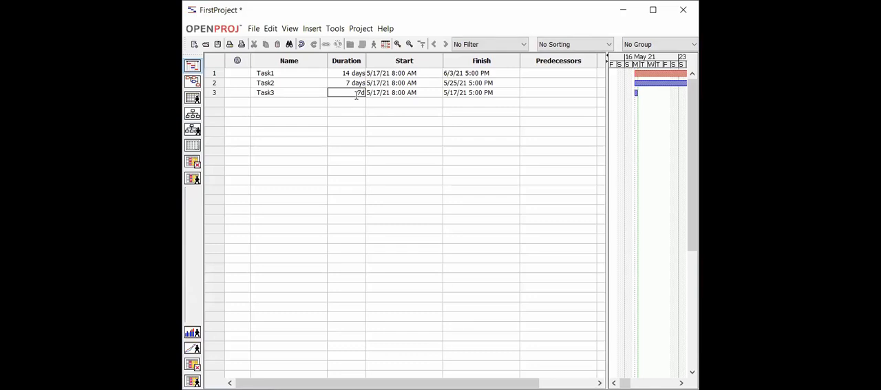
key("Return")
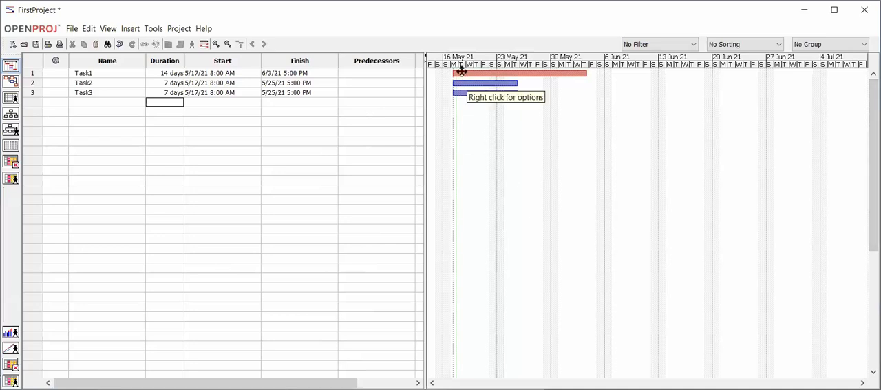
Shift Task1's bar on the Gantt chart slightly so that it starts on 5/17/21 at 9:00 AM
left_click_drag(461, 71, 467, 72)
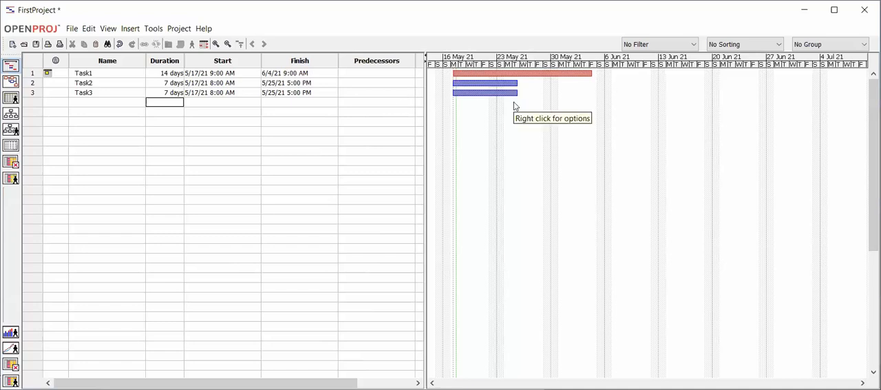
Review the names and durations of Task1, Task2 and Task3 in the task table
double_click(107, 73)
double_click(104, 83)
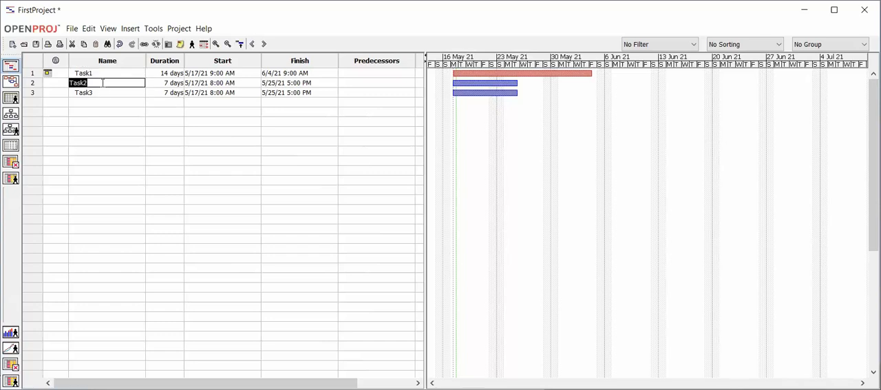
double_click(102, 92)
double_click(104, 73)
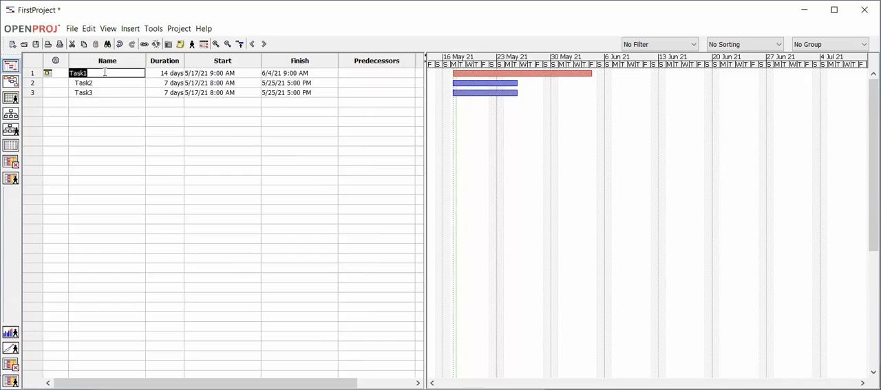
double_click(107, 83)
double_click(106, 93)
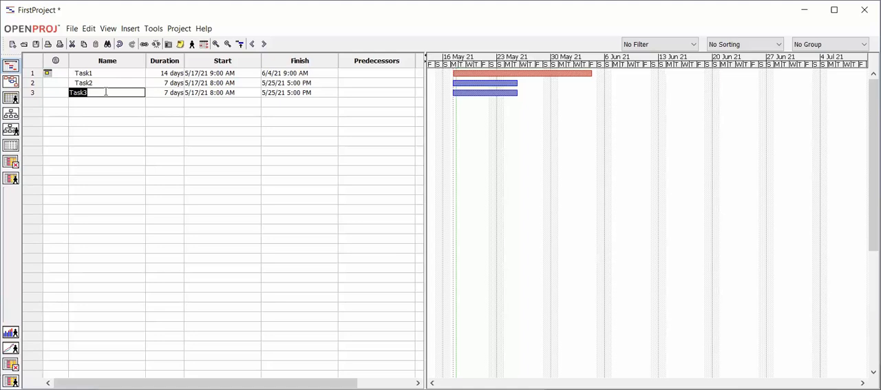
double_click(109, 74)
double_click(111, 82)
double_click(114, 92)
double_click(164, 74)
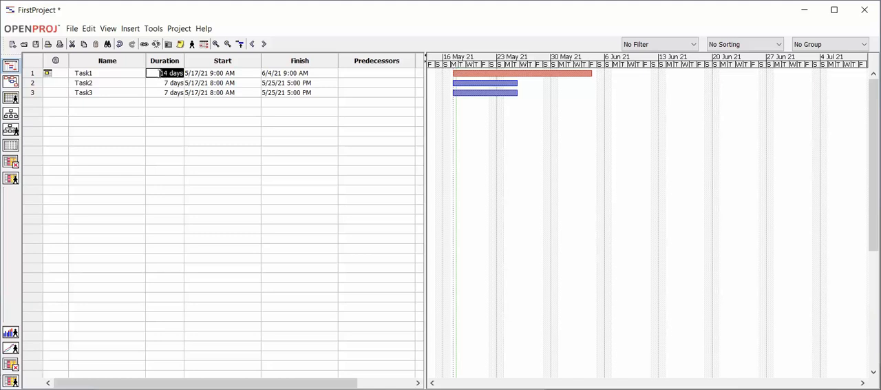
double_click(172, 83)
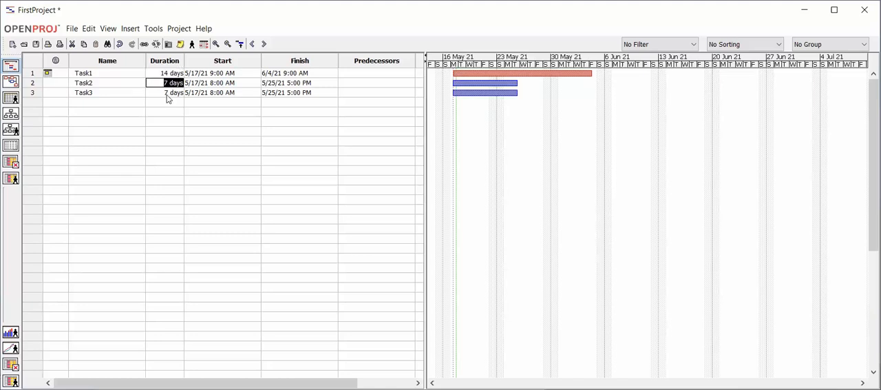
double_click(166, 93)
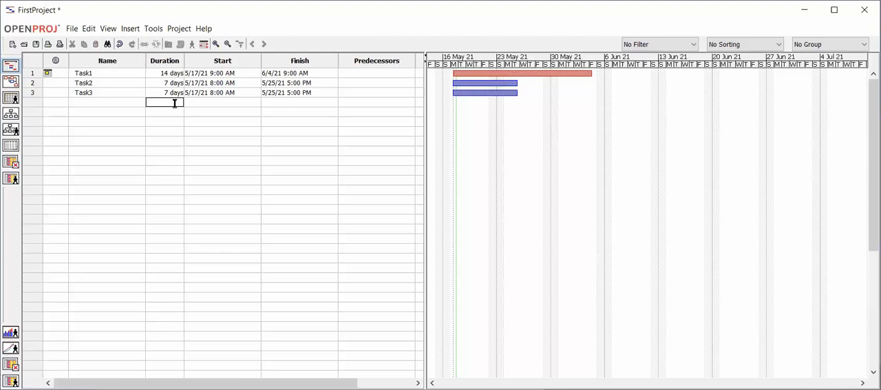
double_click(97, 81)
double_click(97, 82)
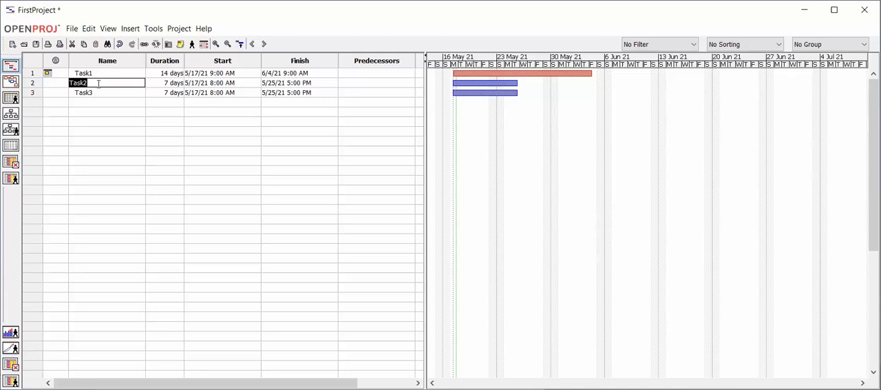
Make Task2 depend on Task1 by setting its predecessor to 1
double_click(99, 73)
left_click(393, 63)
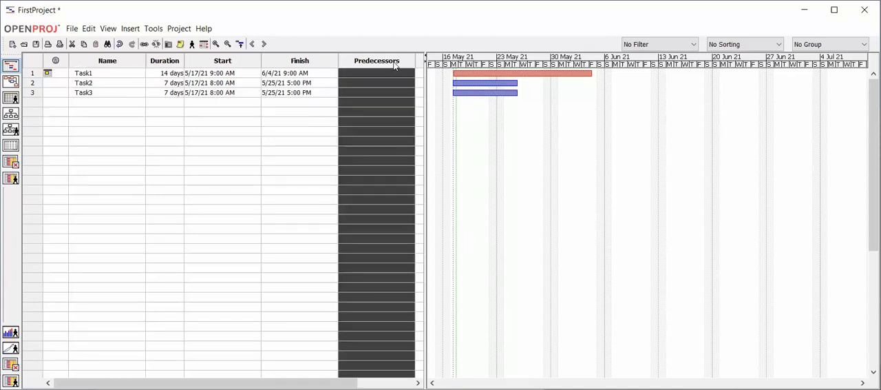
left_click(331, 84)
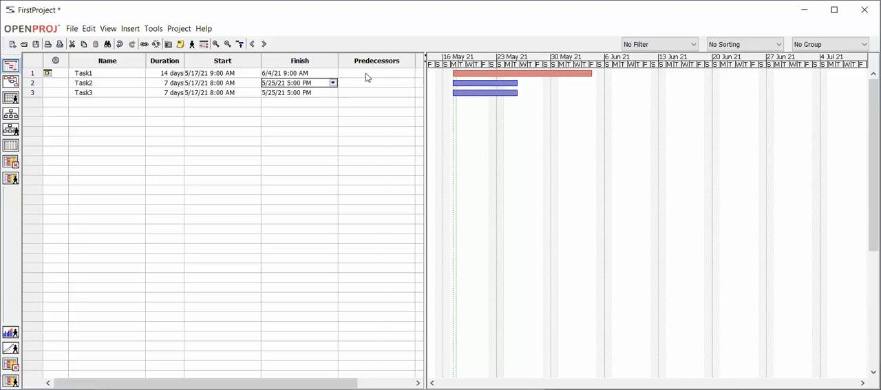
left_click(365, 81)
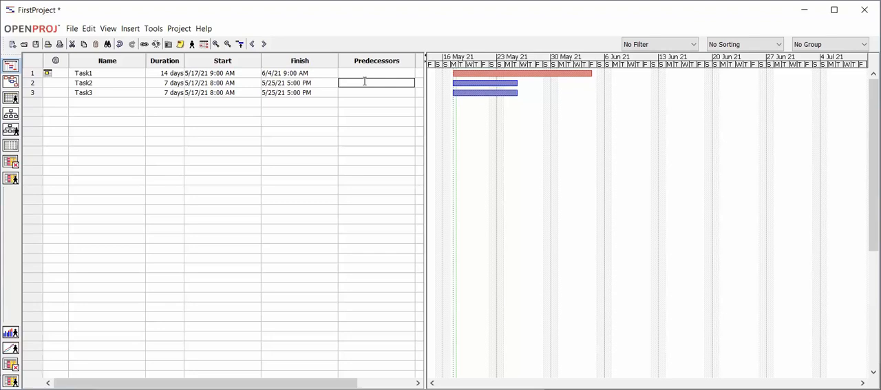
left_click(317, 94)
left_click(369, 79)
type("1")
left_click(366, 93)
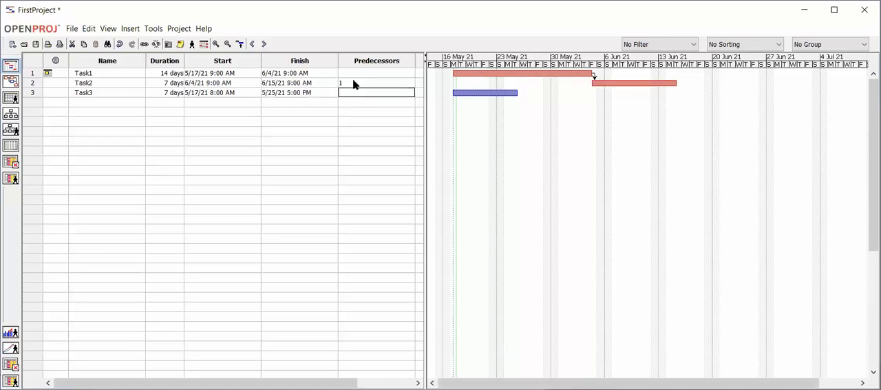
Make Task3 depend on Task2 by setting its predecessor to 2
left_click(349, 82)
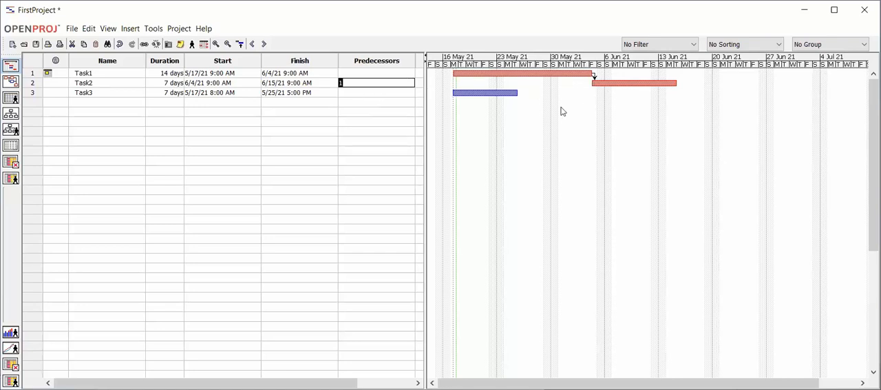
left_click(357, 92)
type("2")
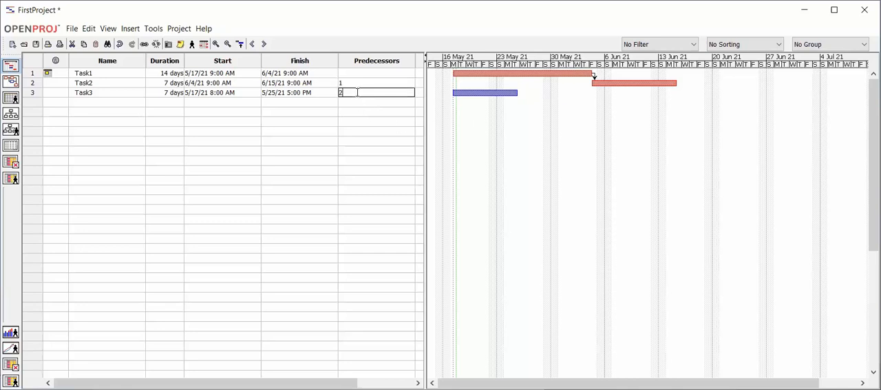
left_click(358, 103)
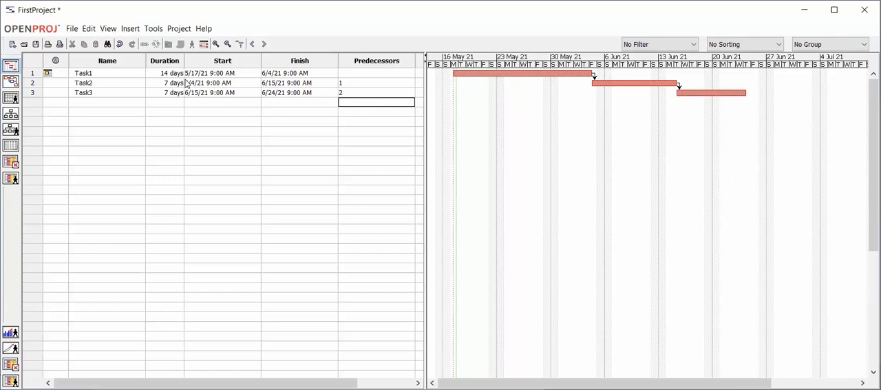
left_click(342, 82)
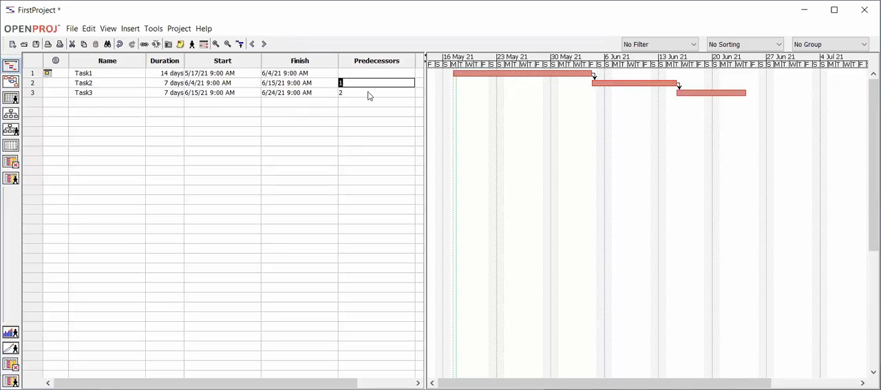
left_click(350, 93)
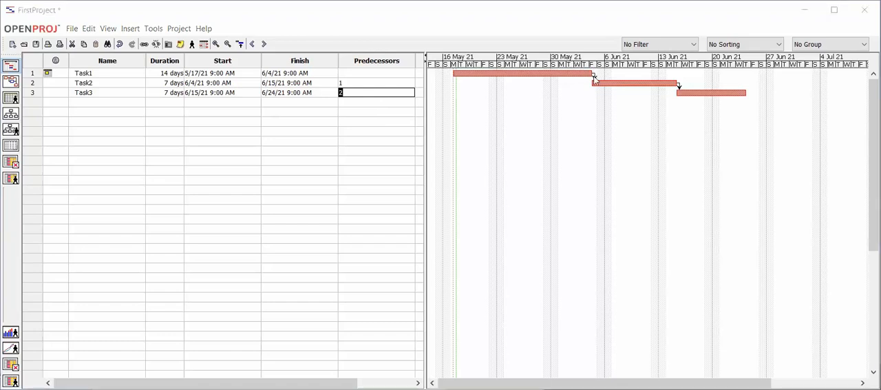
Change the type of the dependency between Task1 and Task2 to SF
double_click(595, 76)
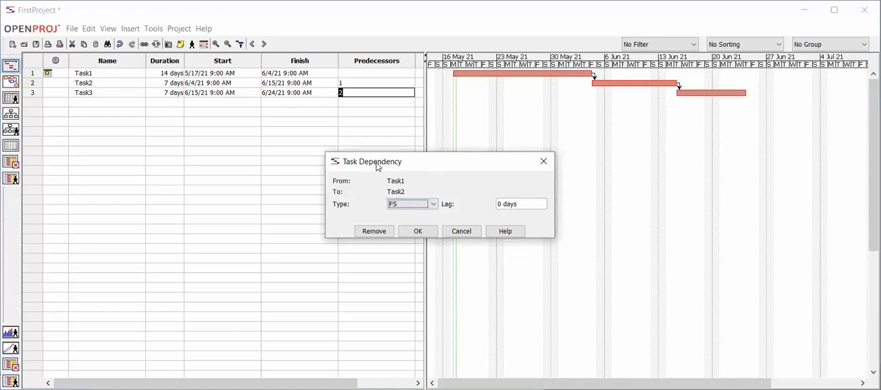
left_click_drag(422, 161, 448, 124)
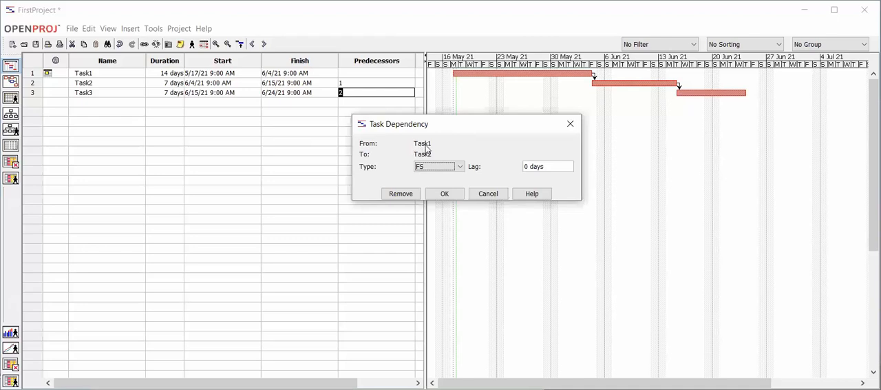
left_click(461, 167)
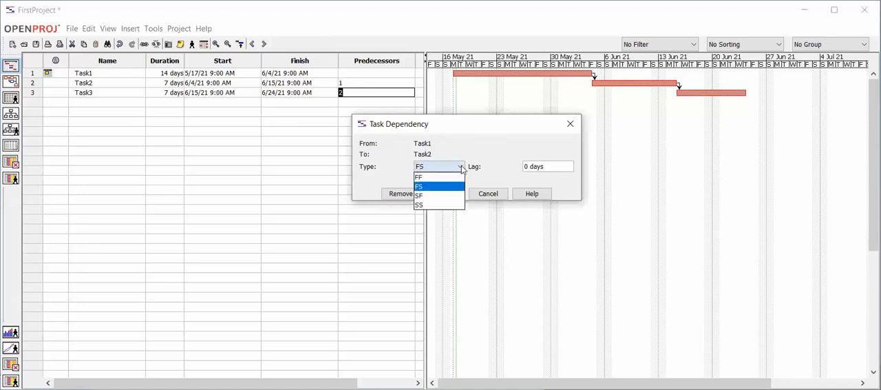
left_click(527, 167)
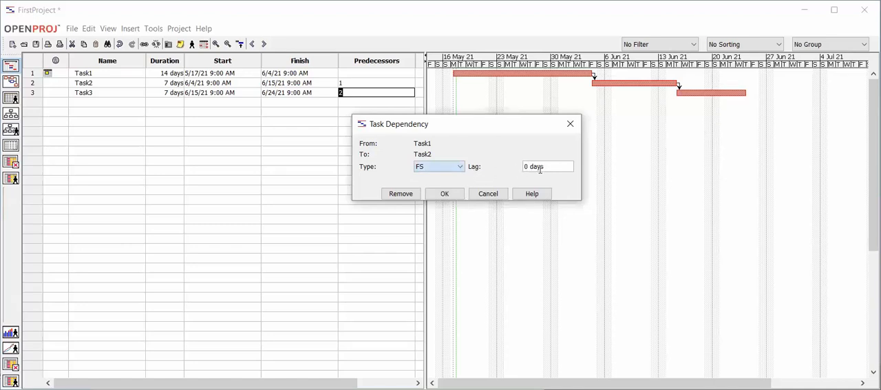
left_click(459, 168)
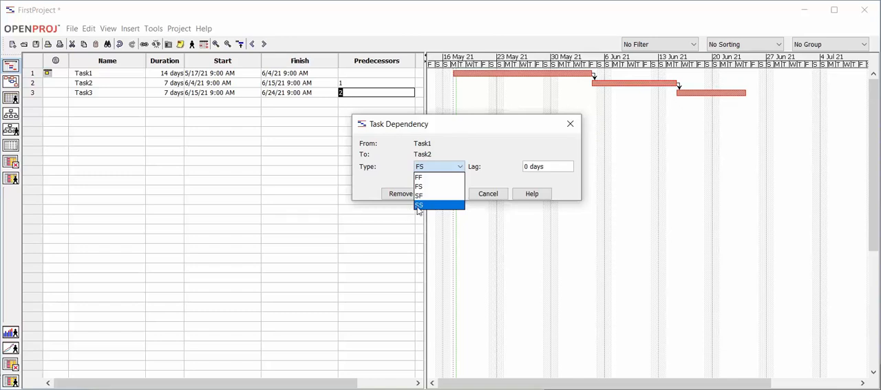
left_click(421, 195)
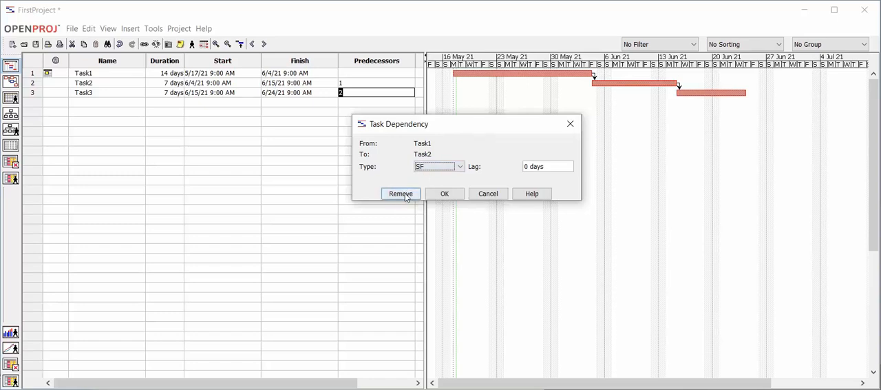
left_click(445, 193)
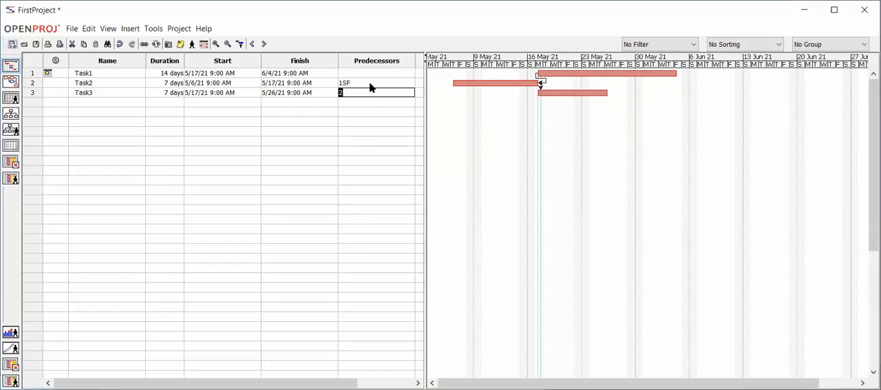
Change the type of the dependency between Task2 and Task3 to FF
double_click(541, 83)
left_click(432, 204)
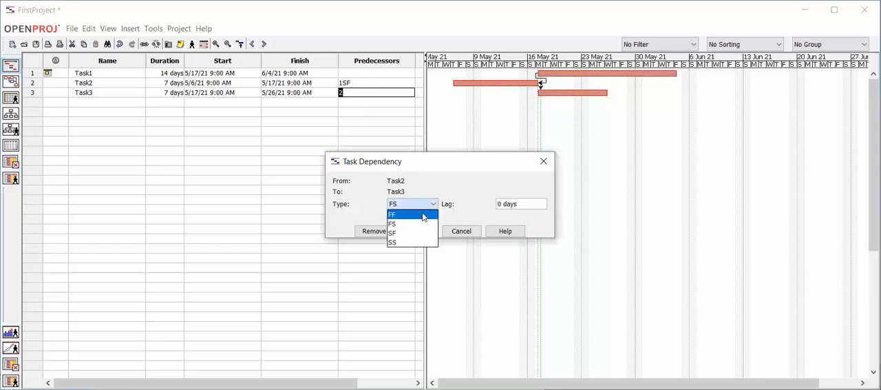
left_click(425, 215)
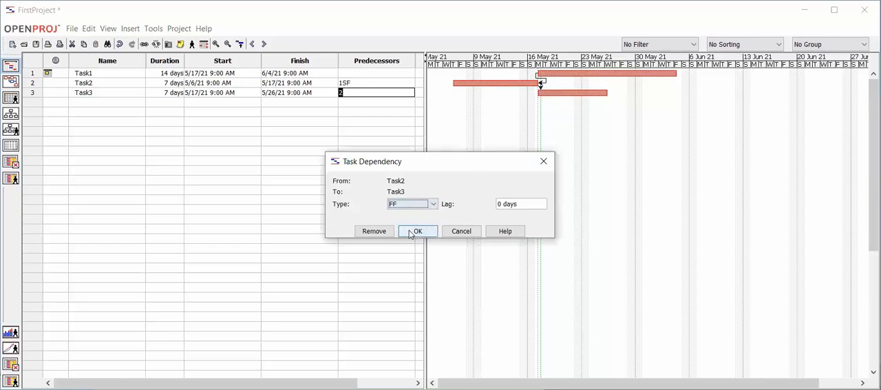
left_click(415, 231)
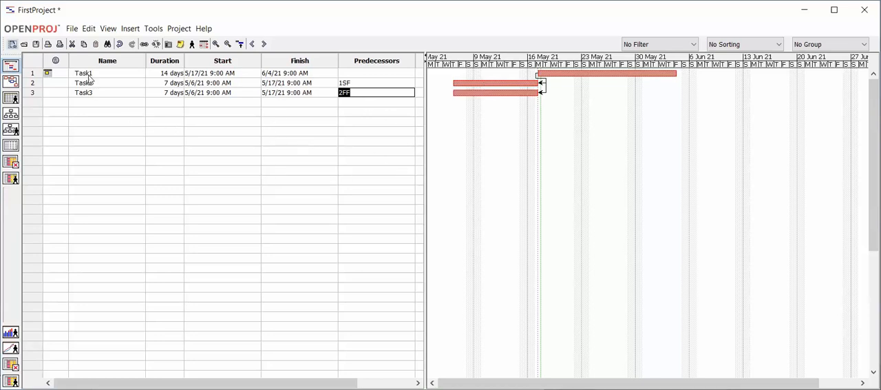
Unlink Task1, Task2 and Task3 together and link them again in sequence
left_click(33, 76)
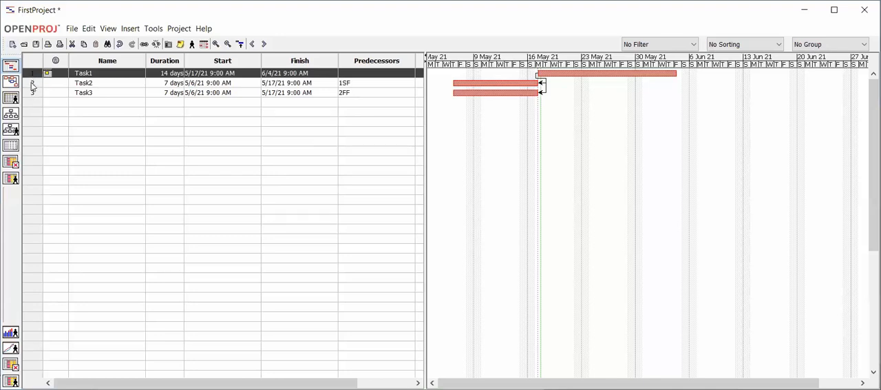
left_click_drag(32, 86, 35, 95)
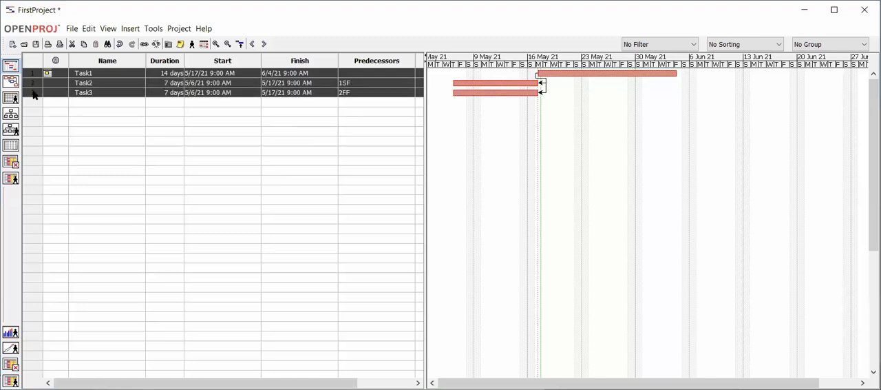
left_click(156, 43)
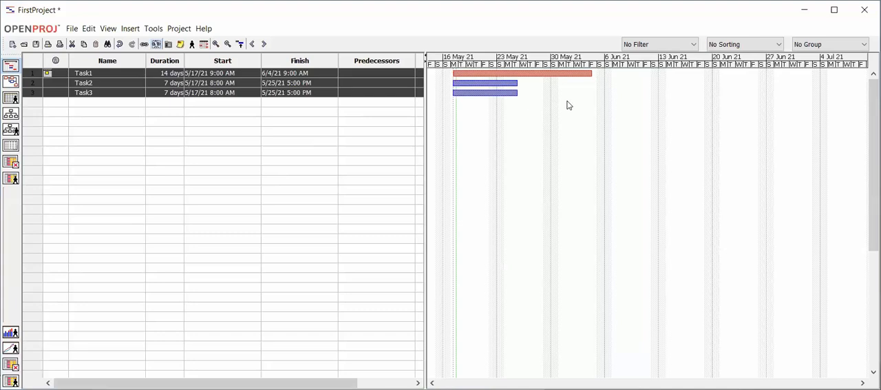
left_click(144, 44)
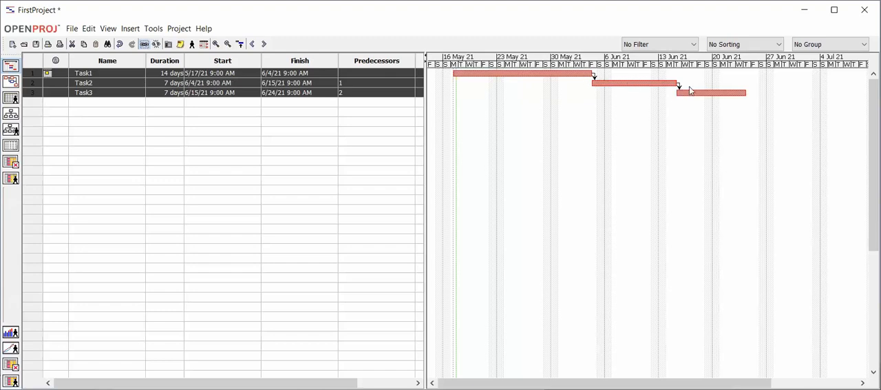
Reselect all three tasks, remove their links once more and restore the sequential links
left_click(30, 103)
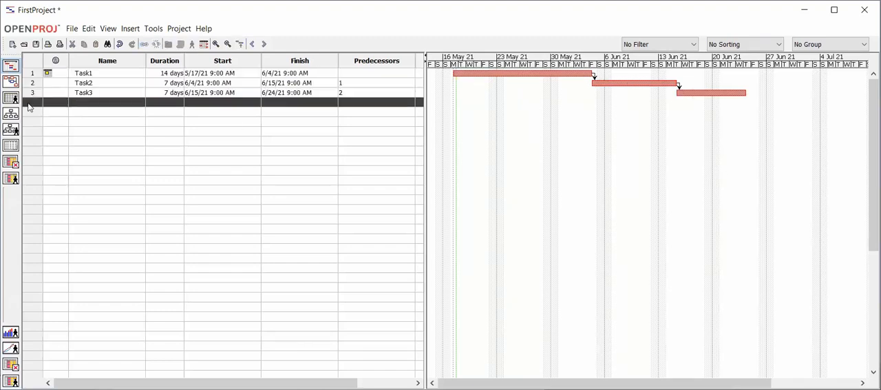
left_click(31, 76)
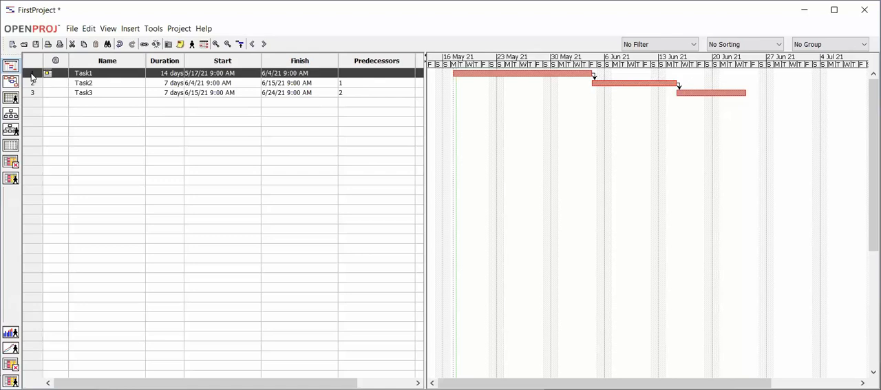
left_click_drag(31, 88, 32, 98)
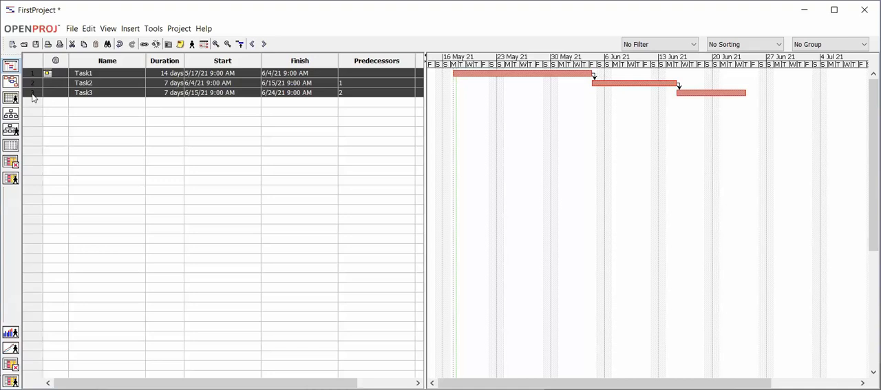
left_click(157, 45)
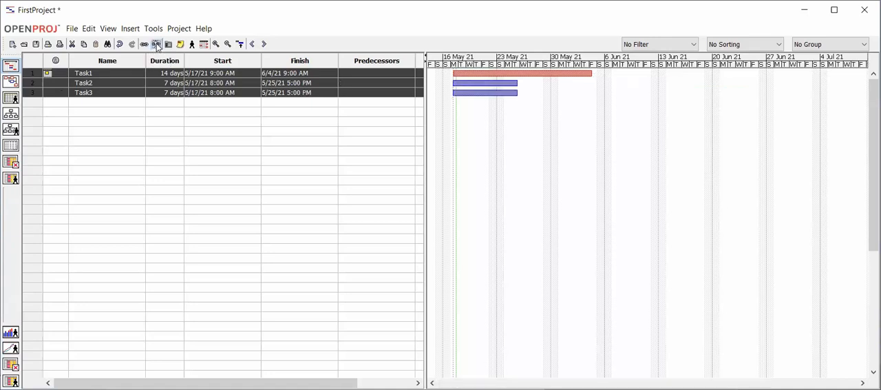
left_click(143, 44)
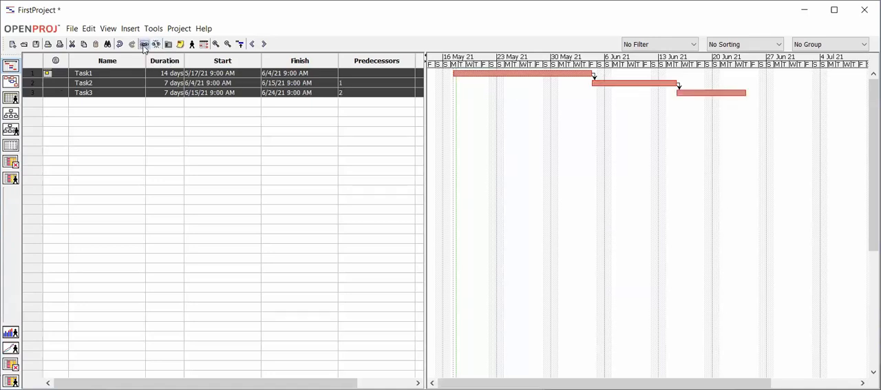
Try to link Task1 to Task2 directly between their bars on the Gantt chart
double_click(248, 111)
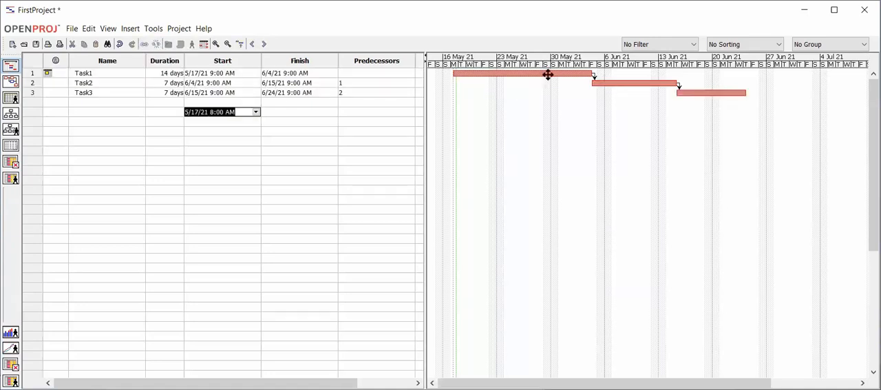
left_click(411, 136)
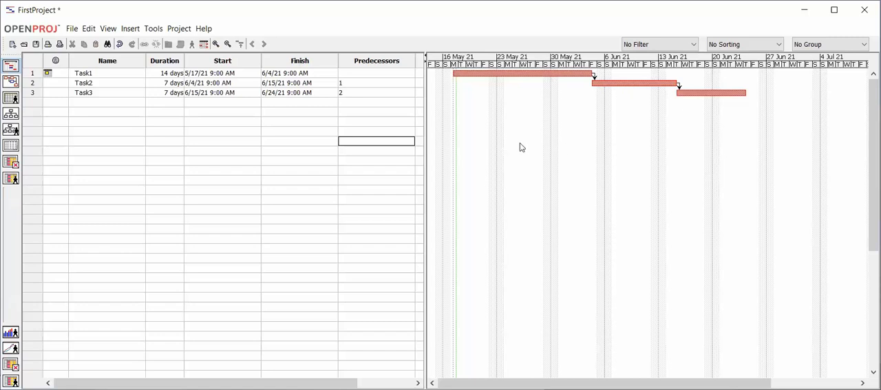
left_click_drag(566, 73, 598, 83)
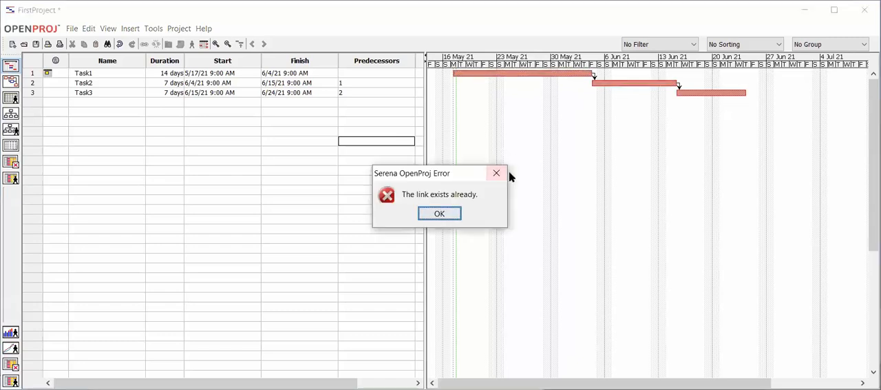
left_click(452, 212)
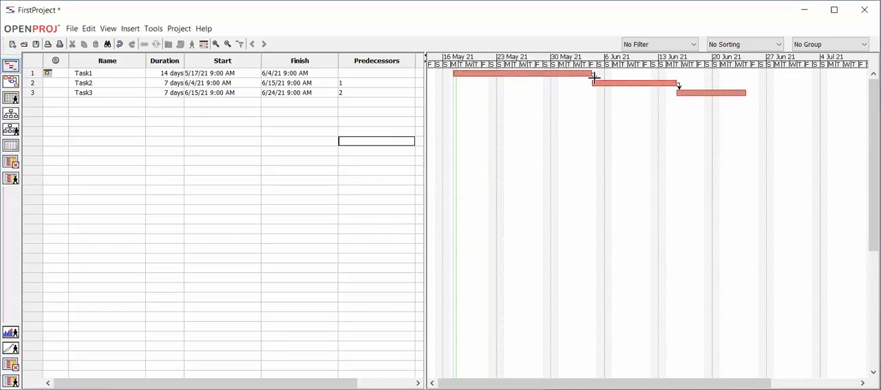
Remove the dependency between Task1 and Task2 from the Gantt chart
double_click(594, 78)
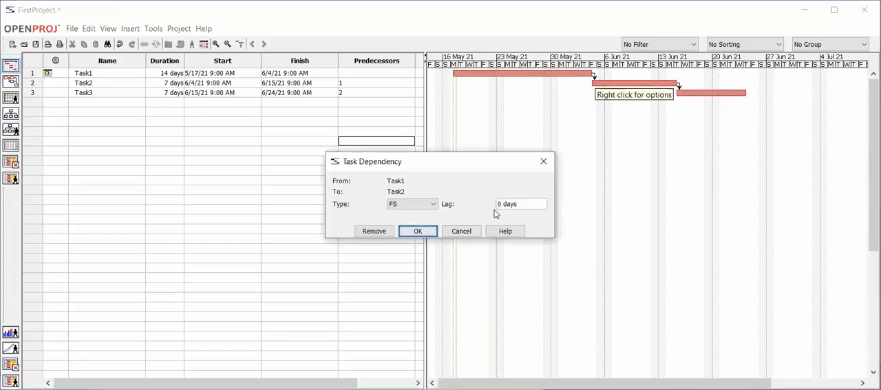
left_click(375, 232)
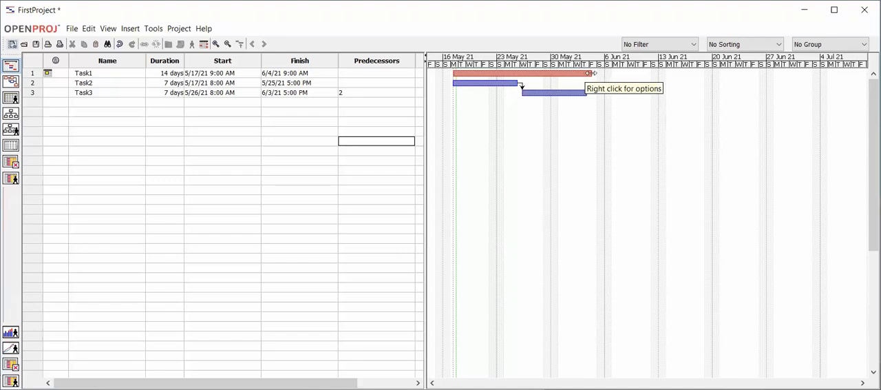
Extend Task1's bar on the Gantt chart to 14.875 days and link it to Task2 with an FS dependency
left_click_drag(590, 73, 601, 77)
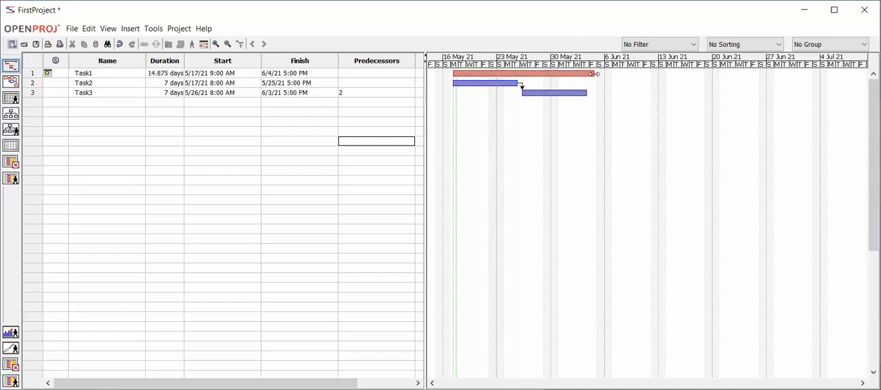
left_click_drag(592, 73, 460, 83)
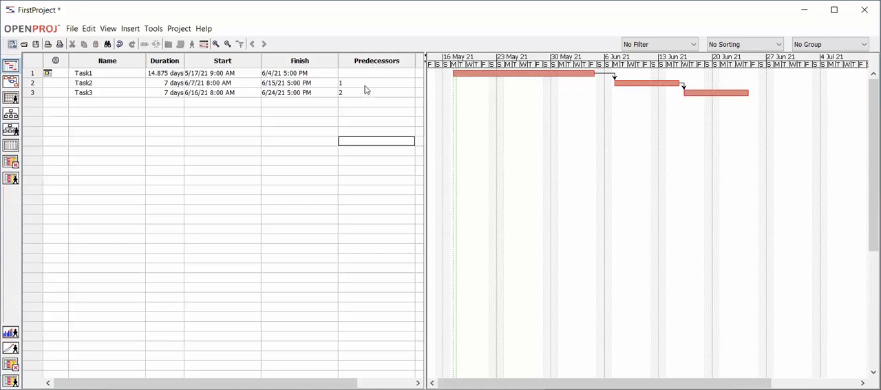
double_click(603, 74)
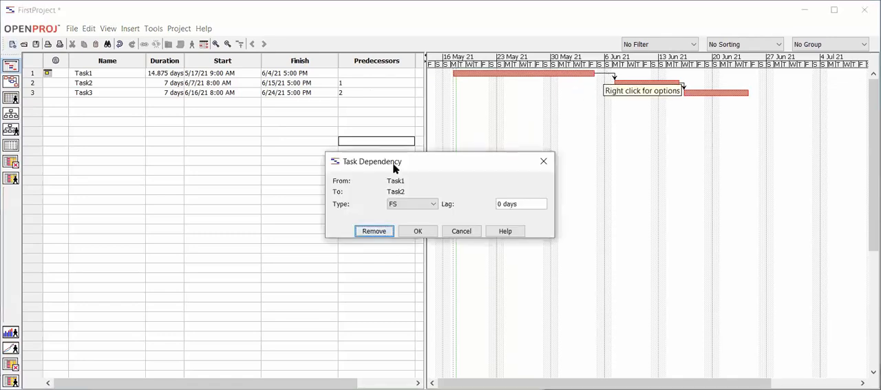
left_click(543, 163)
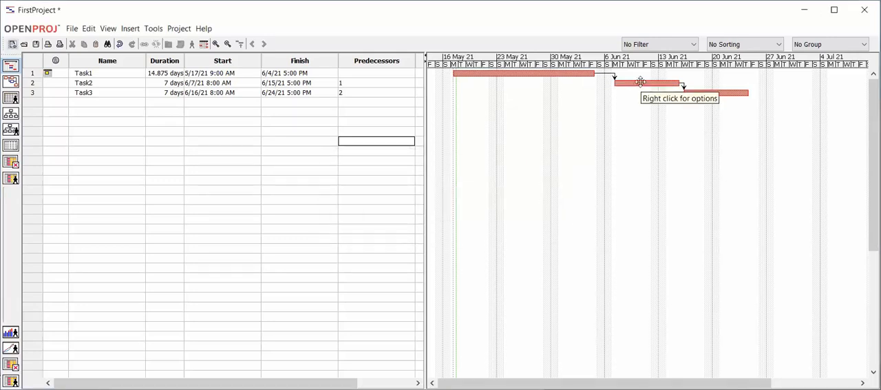